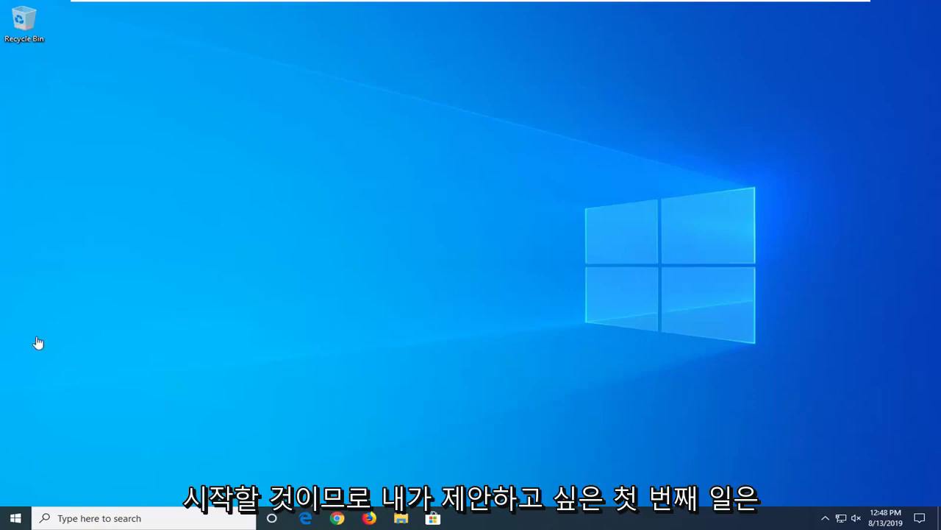
Step: Search the Start menu for 'device manager' and launch Device Manager
left_click(8, 511)
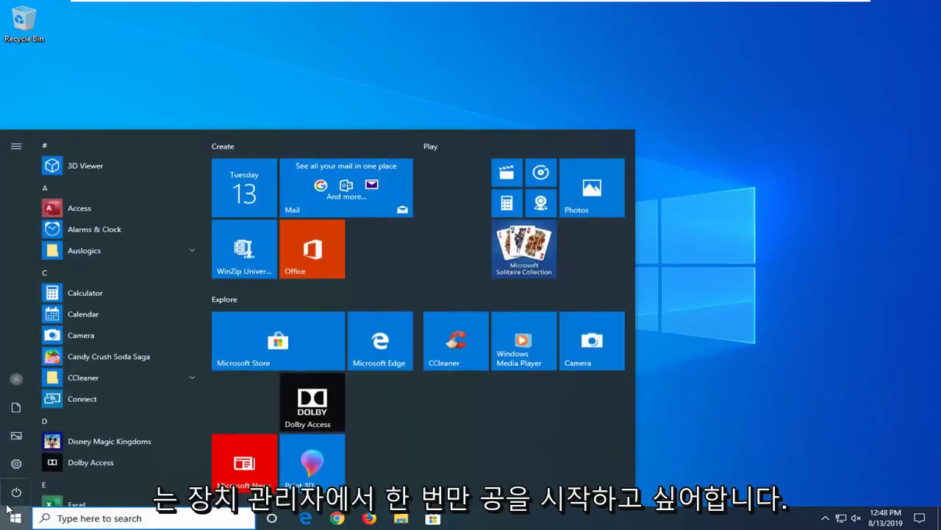
type("devi")
key("BackSpace")
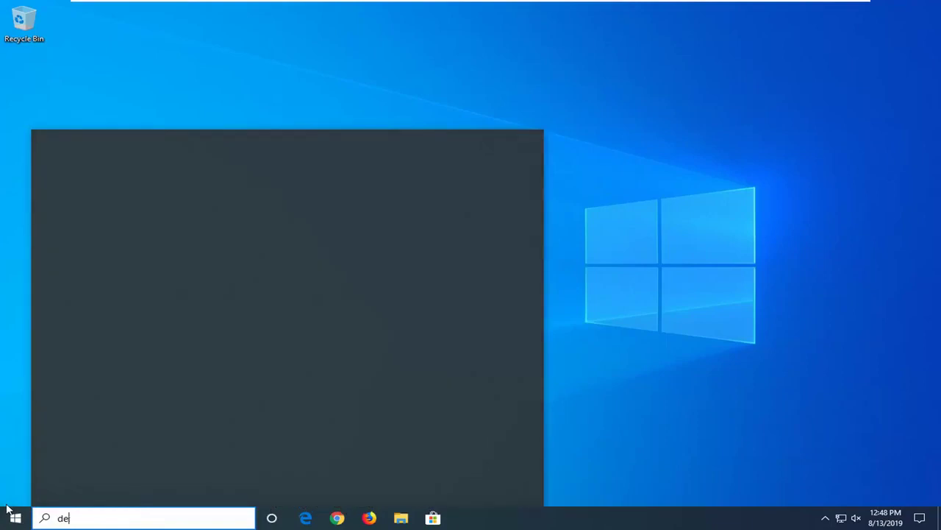
type("vice manager")
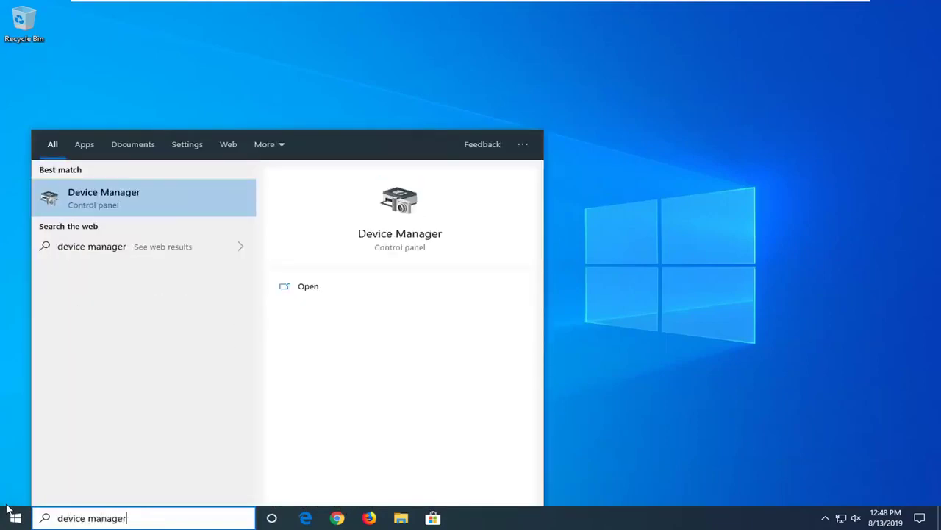
left_click(125, 209)
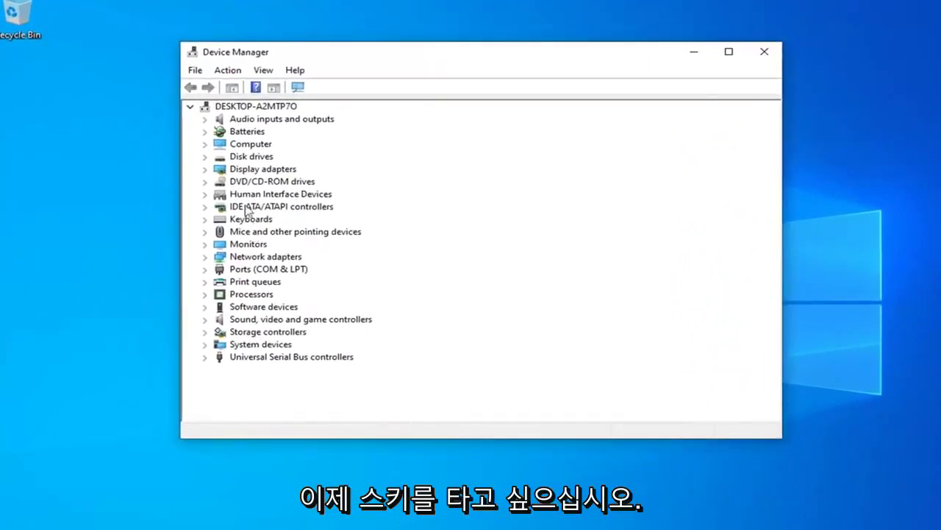
Step: Search automatically for a newer VMware SVGA 3D display driver and confirm the best one is already installed
double_click(254, 171)
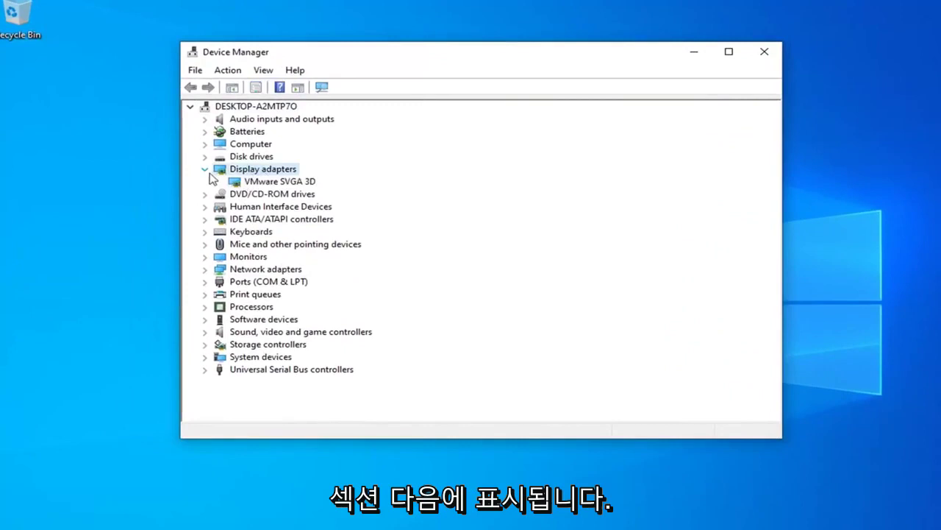
left_click(254, 184)
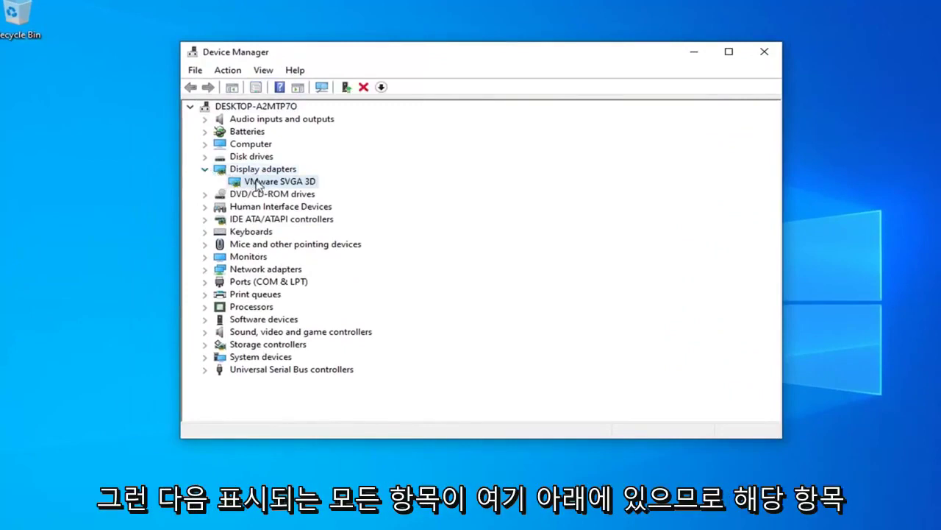
right_click(258, 183)
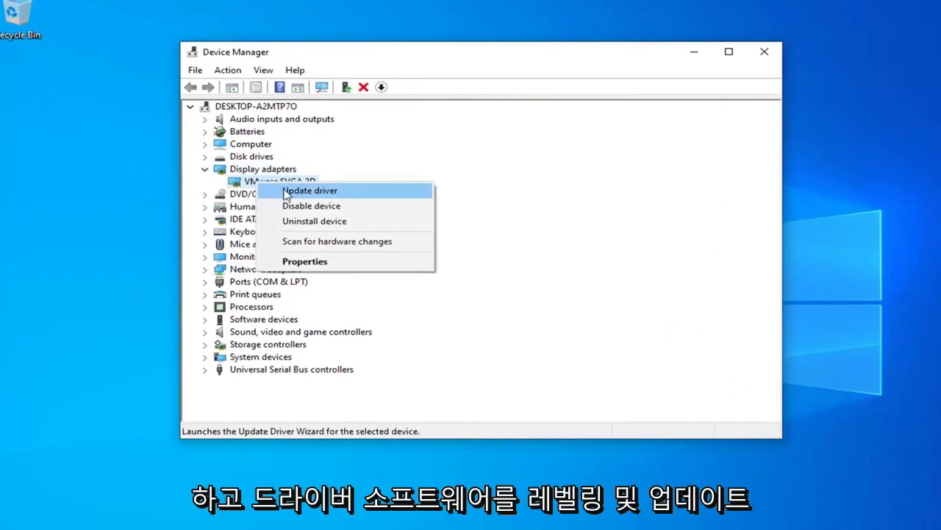
left_click(309, 191)
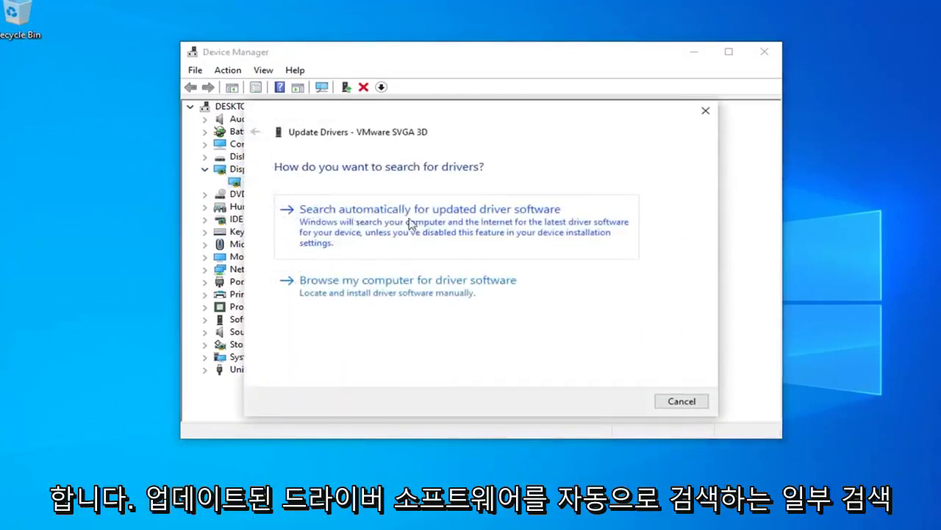
left_click(471, 222)
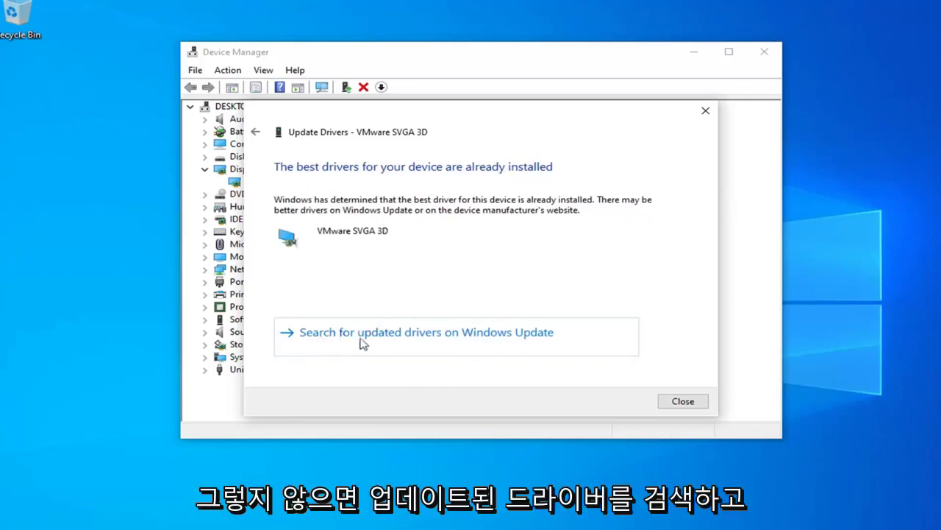
left_click(692, 403)
Step: Close Device Manager and run Command Prompt as administrator from the 'cmd' search
left_click(759, 52)
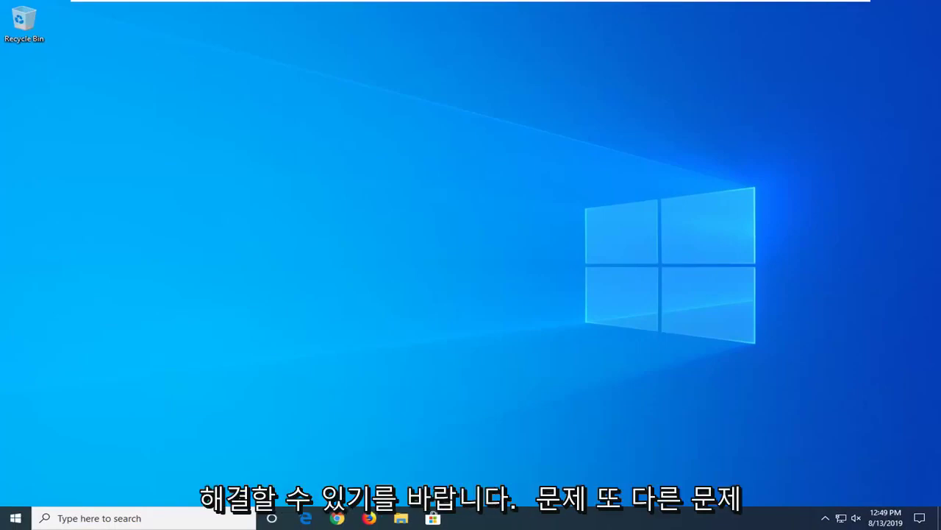
left_click(6, 521)
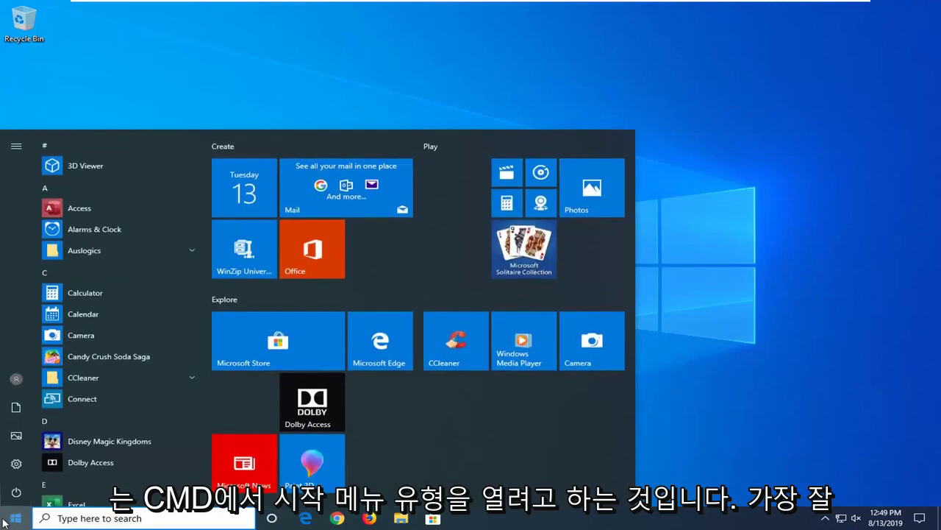
type("cmd")
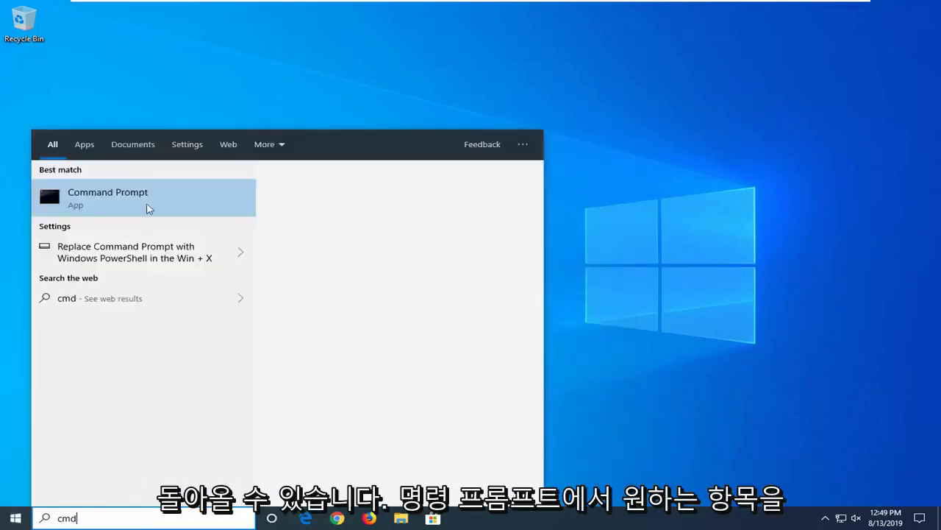
right_click(138, 197)
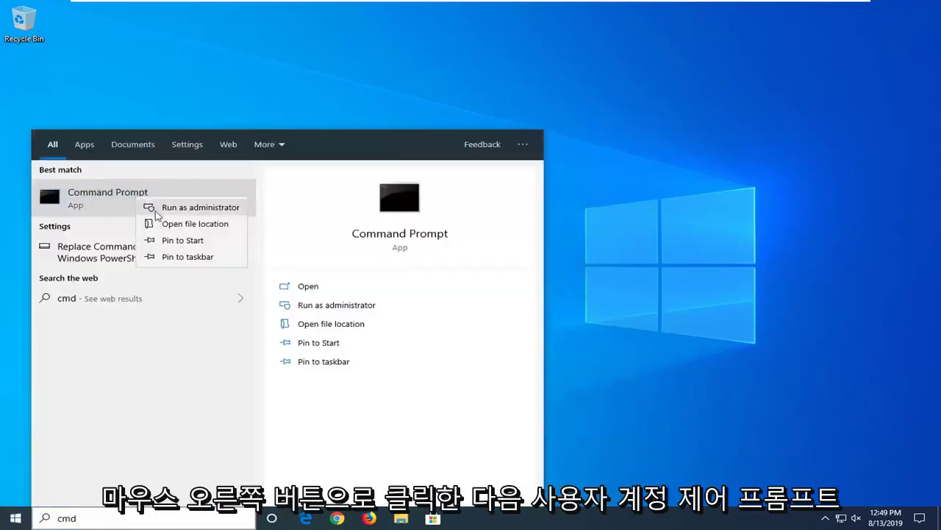
left_click(189, 208)
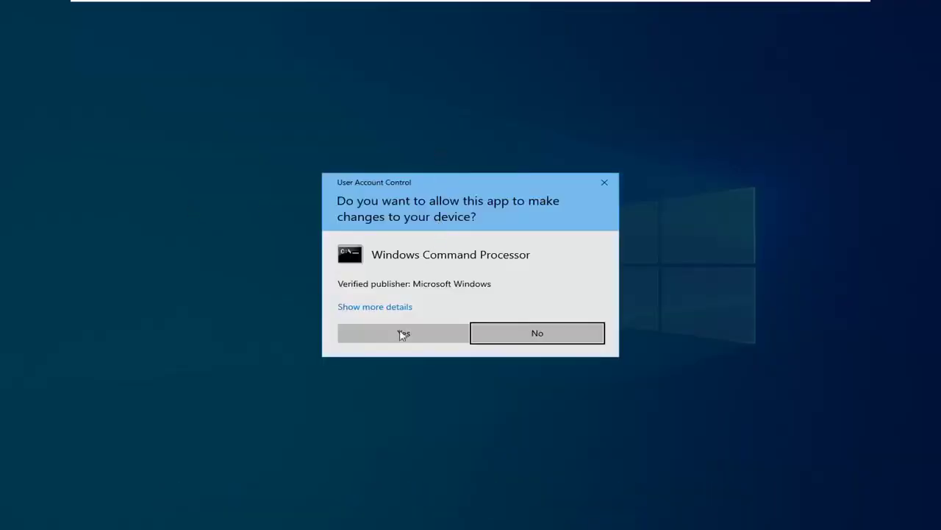
Step: Allow the UAC prompt and enter 'sfc /scannow' in the Administrator Command Prompt
left_click(401, 335)
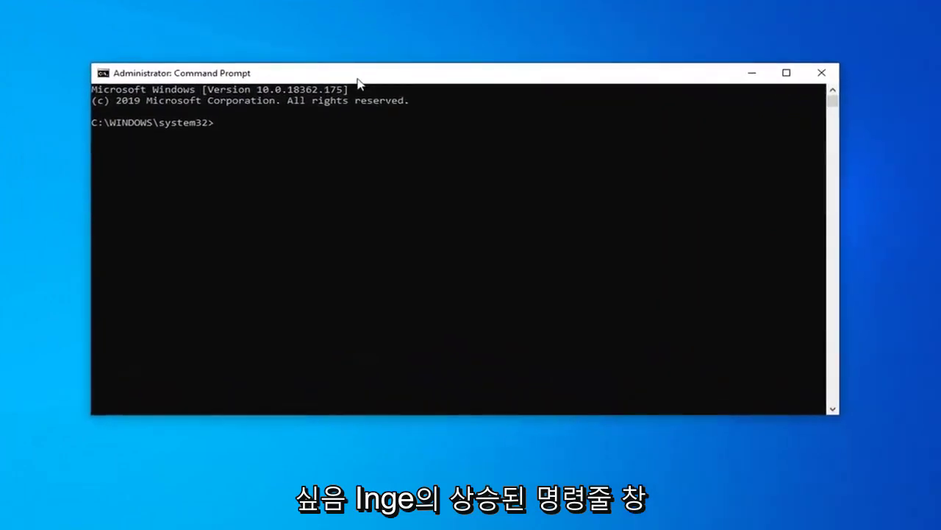
type("sfc")
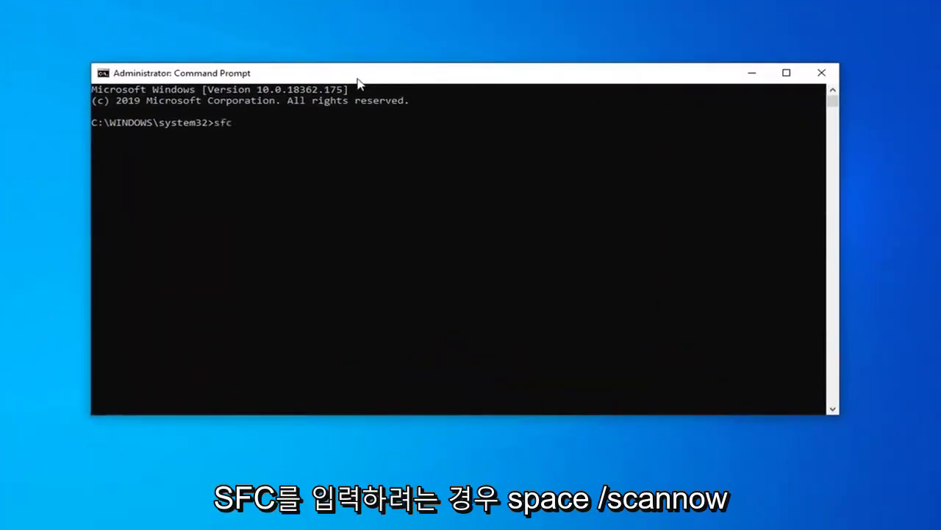
type(" /scann")
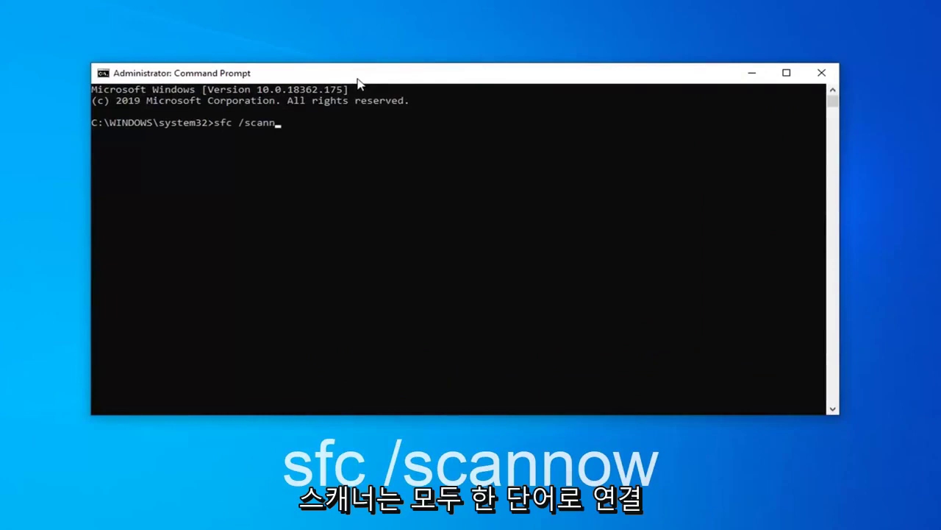
type("ow")
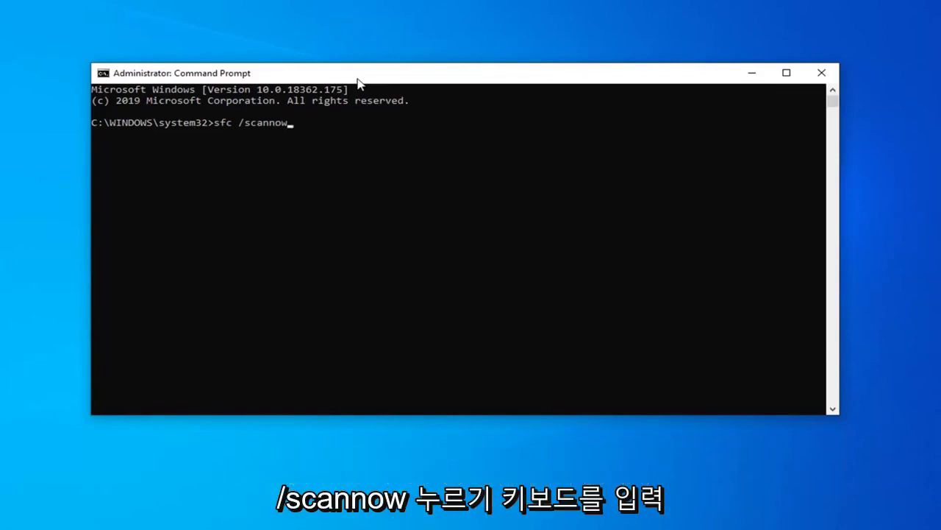
Step: Run sfc /scannow and wait until it reports no integrity violations at 100%
key("Return")
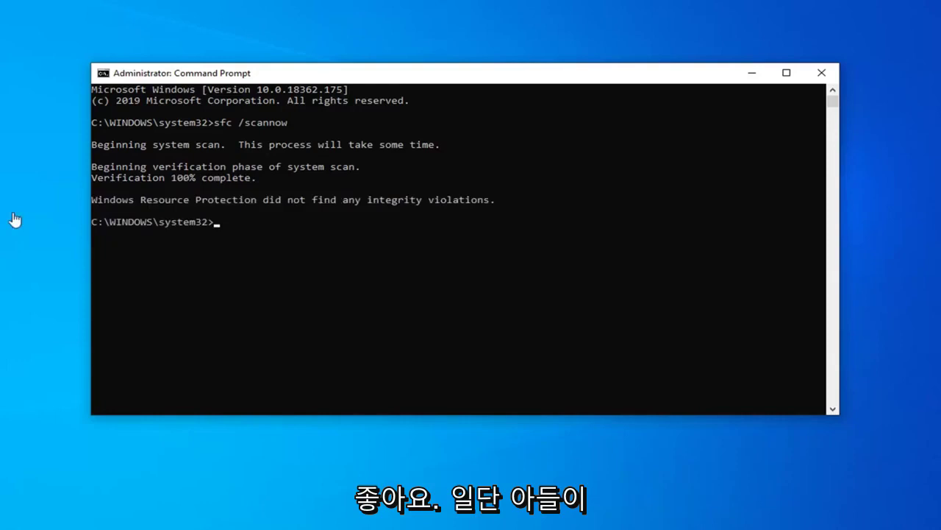
Step: Close the Command Prompt window to return to the desktop
left_click(822, 73)
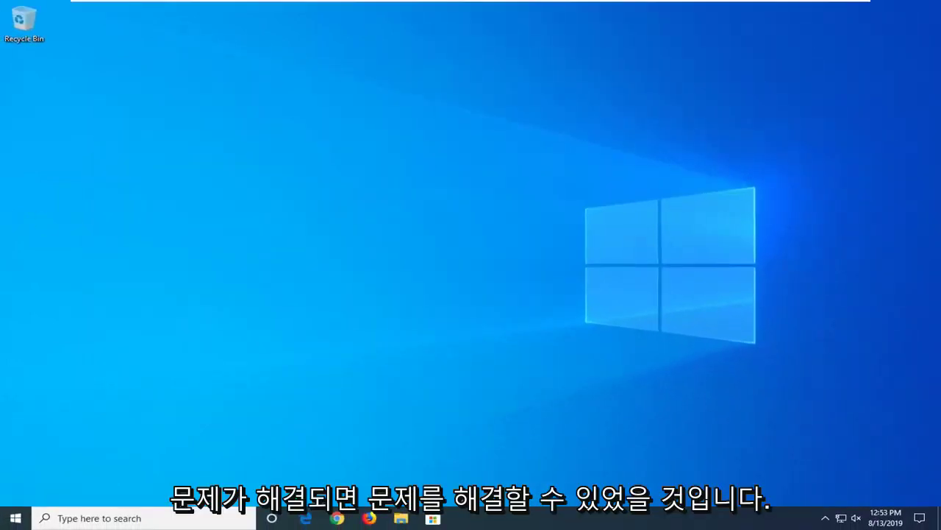